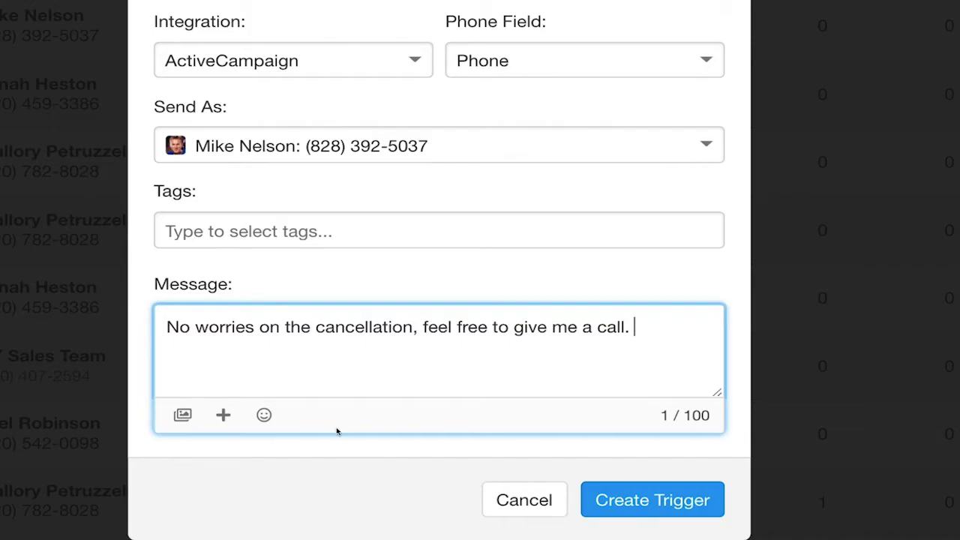
Step: Create the Demo Cancelled SMS trigger and add a webhook step with its URL to the Lead Automation
{"action": "left_click", "coordinate": [646, 500]}
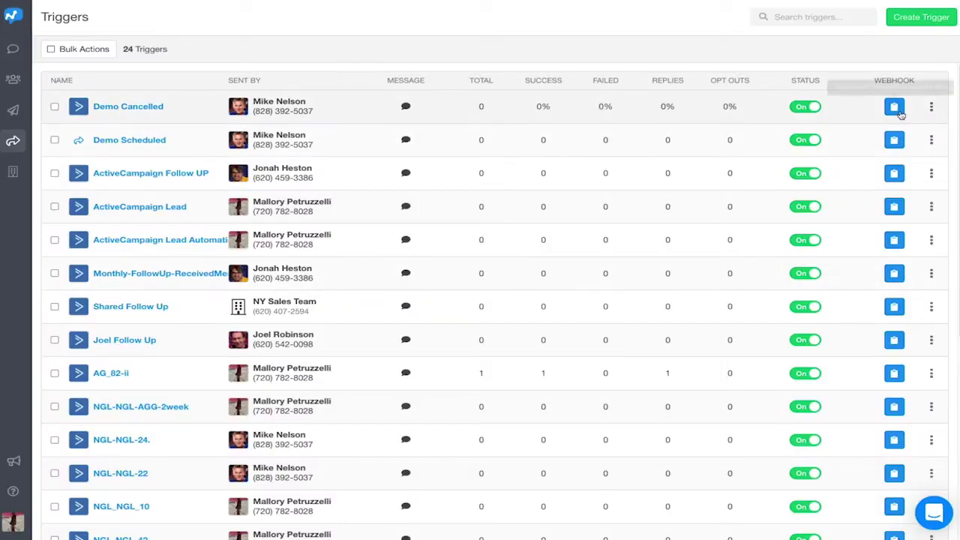
{"action": "left_click", "coordinate": [895, 108]}
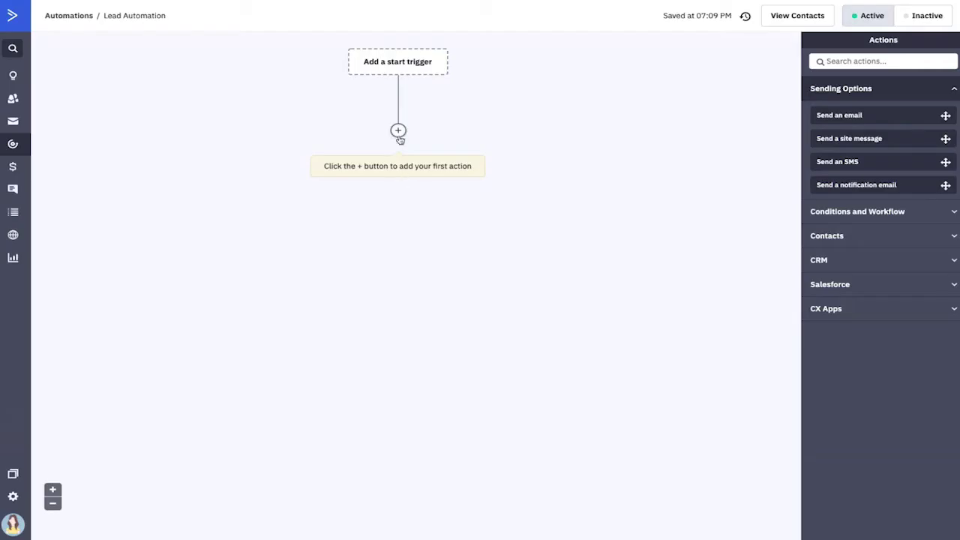
{"action": "left_click", "coordinate": [398, 135]}
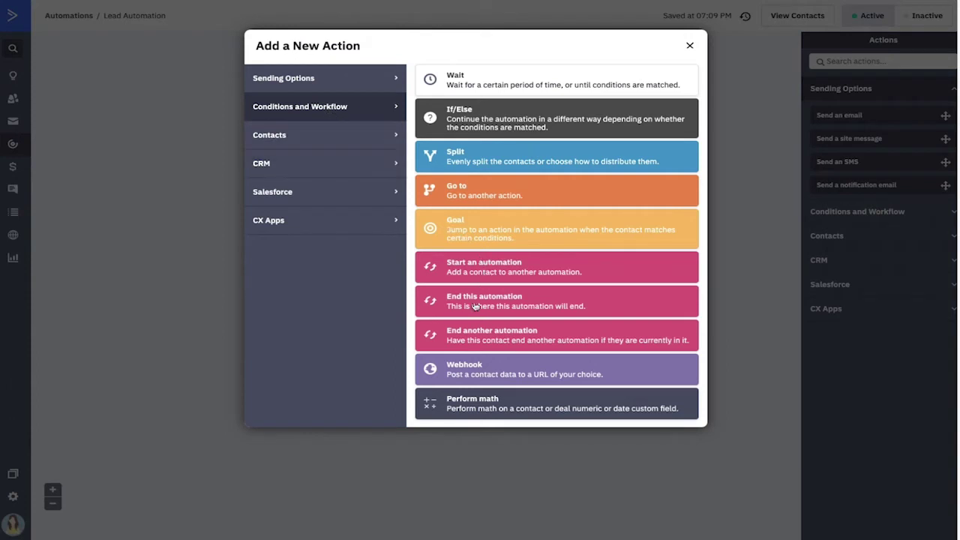
{"action": "left_click", "coordinate": [485, 375]}
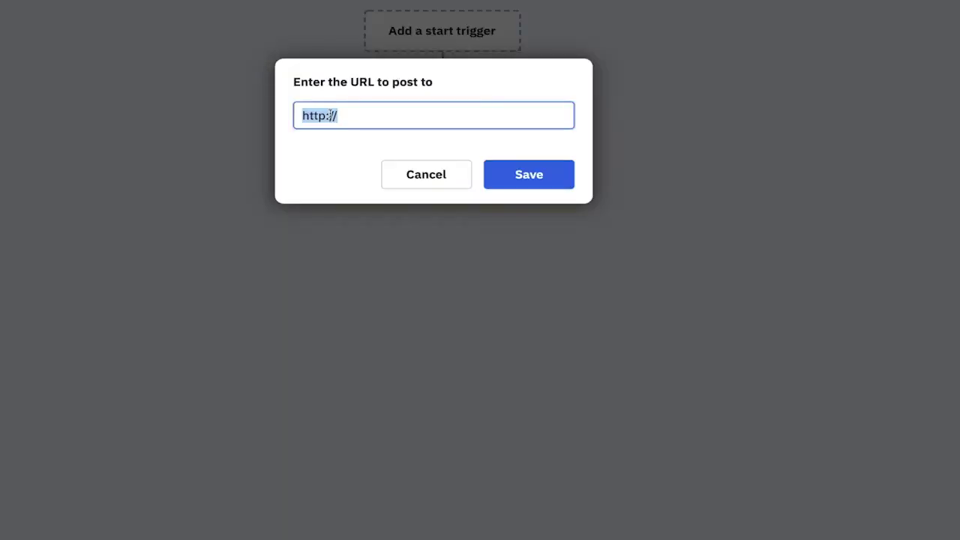
{"action": "key", "text": "ctrl+v"}
{"action": "left_click", "coordinate": [528, 186]}
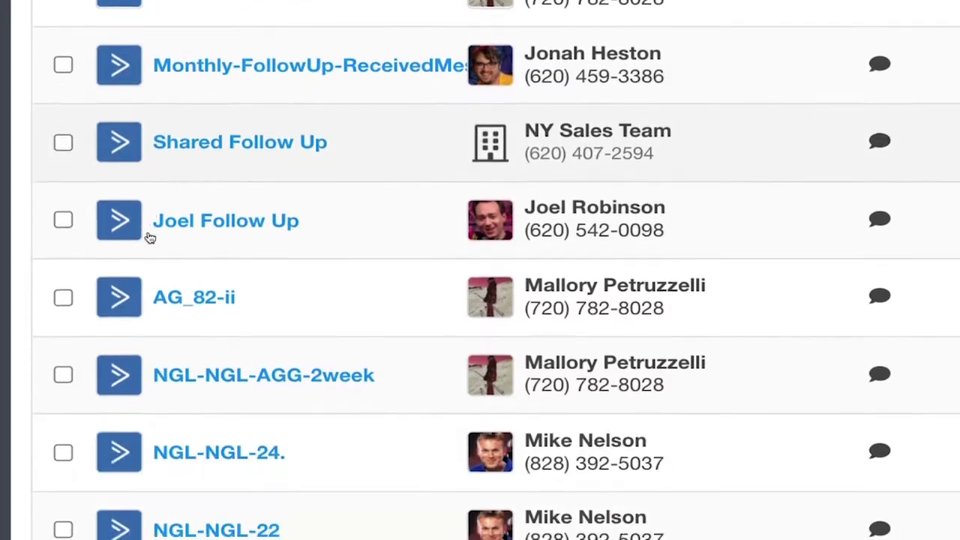
Step: Scroll up and down the Salesmsg Triggers list to review the existing triggers
{"action": "scroll", "coordinate": [150, 237], "scroll_direction": "down", "scroll_amount": 5}
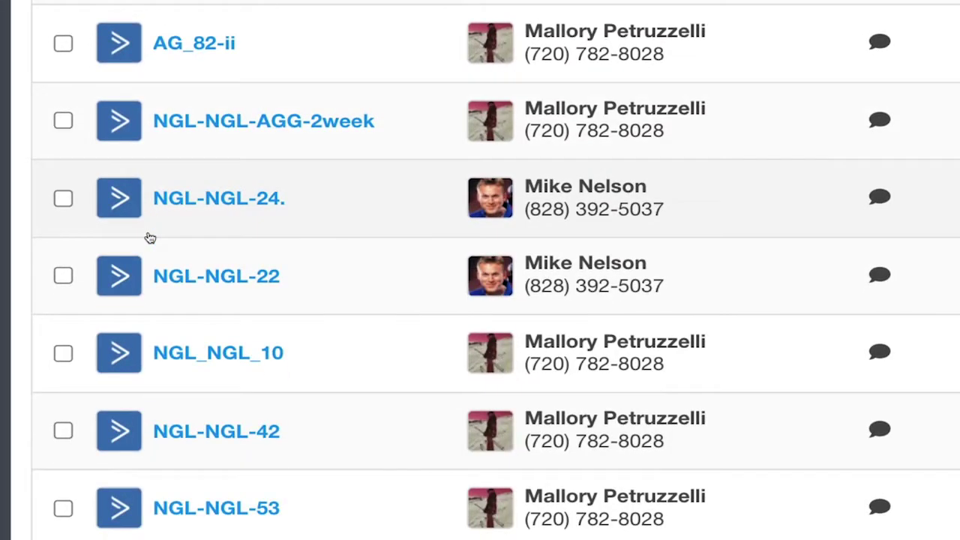
{"action": "scroll", "coordinate": [150, 237], "scroll_direction": "up", "scroll_amount": 10}
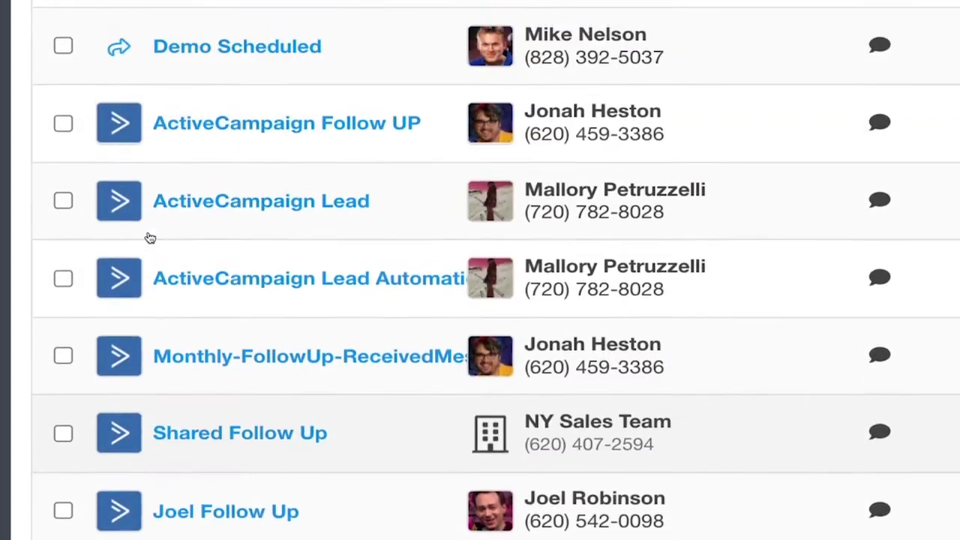
{"action": "scroll", "coordinate": [150, 237], "scroll_direction": "down", "scroll_amount": 12}
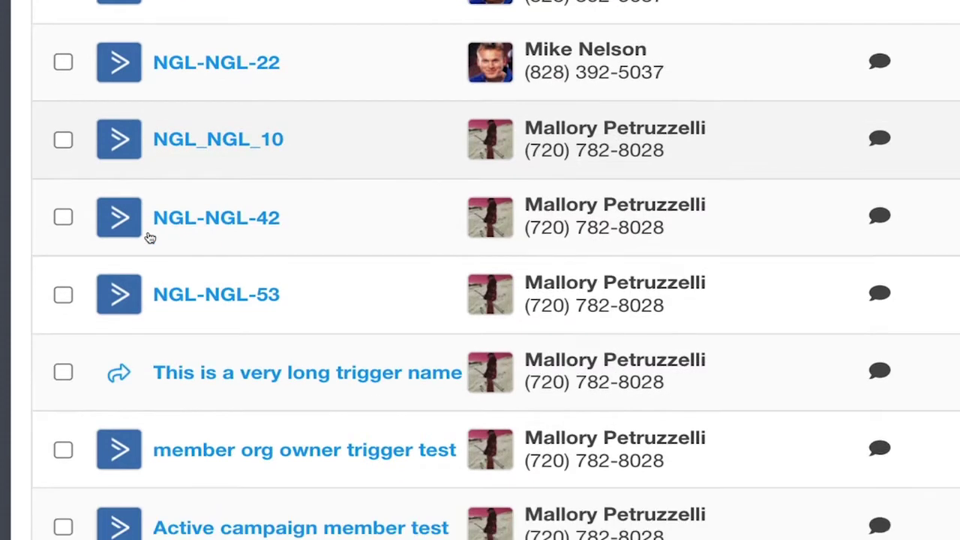
{"action": "scroll", "coordinate": [150, 237], "scroll_direction": "down", "scroll_amount": 3}
{"action": "scroll", "coordinate": [150, 237], "scroll_direction": "up", "scroll_amount": 5}
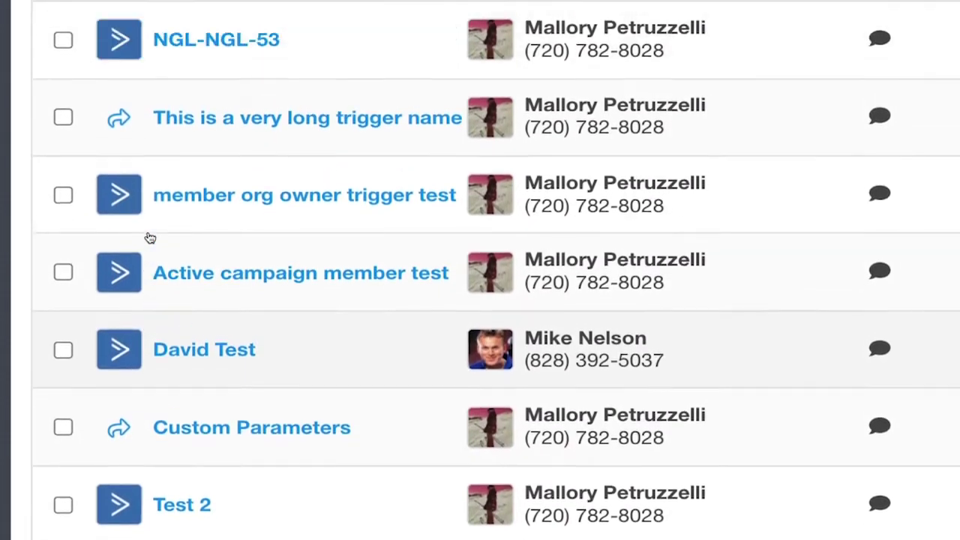
{"action": "scroll", "coordinate": [150, 237], "scroll_direction": "up", "scroll_amount": 8}
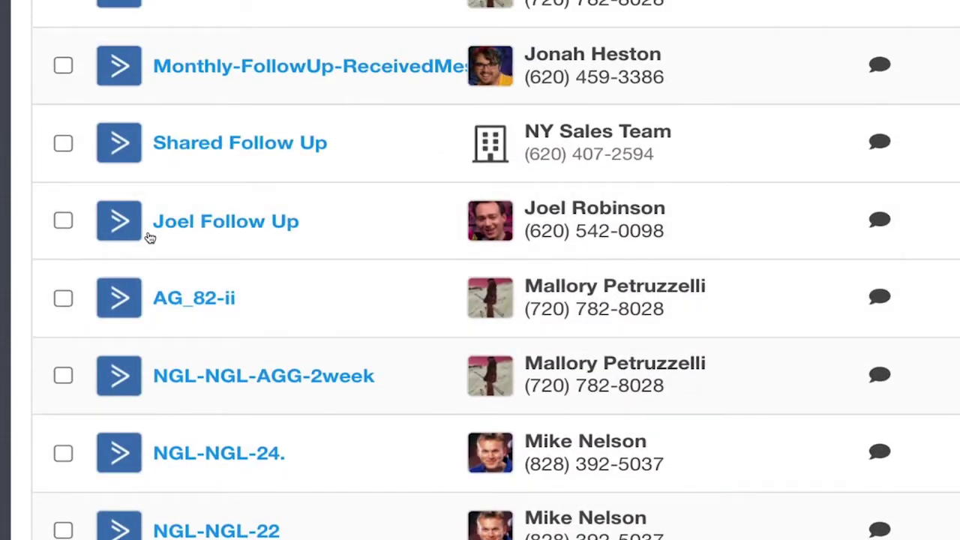
{"action": "scroll", "coordinate": [150, 237], "scroll_direction": "up", "scroll_amount": 5}
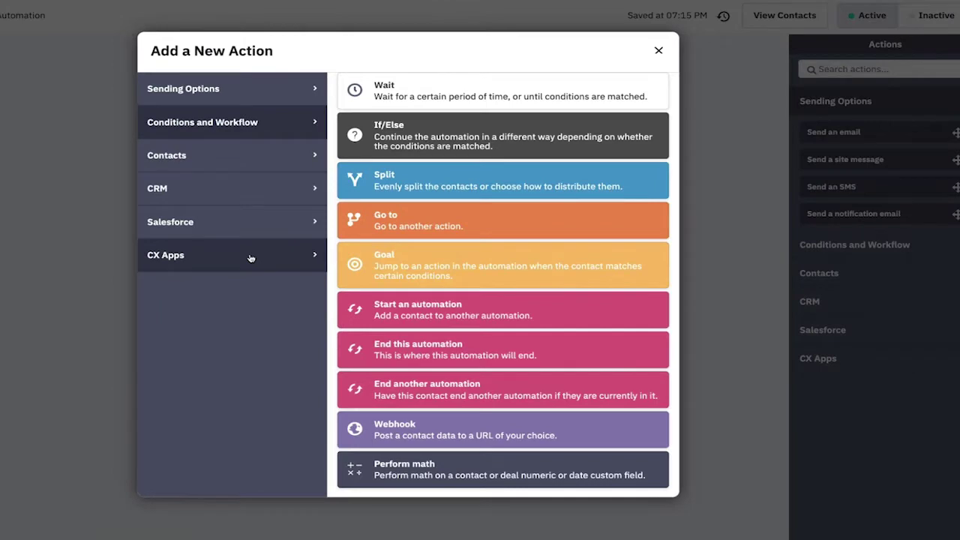
Step: Add the CX Apps action 'Salesmsg: Send SMS / MMS Message' to the automation
{"action": "left_click", "coordinate": [252, 258]}
{"action": "scroll", "coordinate": [488, 258], "scroll_direction": "down", "scroll_amount": 5}
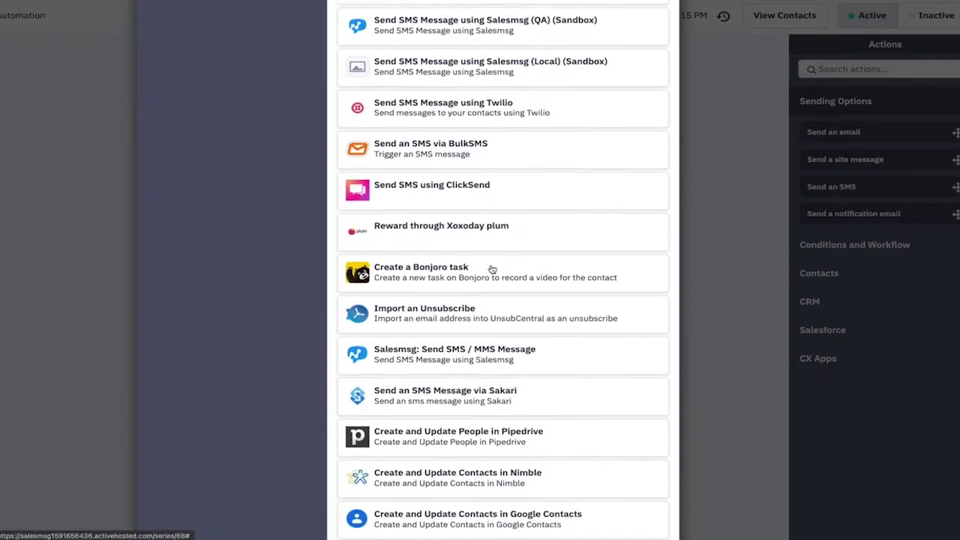
{"action": "scroll", "coordinate": [466, 383], "scroll_direction": "down", "scroll_amount": 2}
{"action": "scroll", "coordinate": [467, 381], "scroll_direction": "up", "scroll_amount": 2}
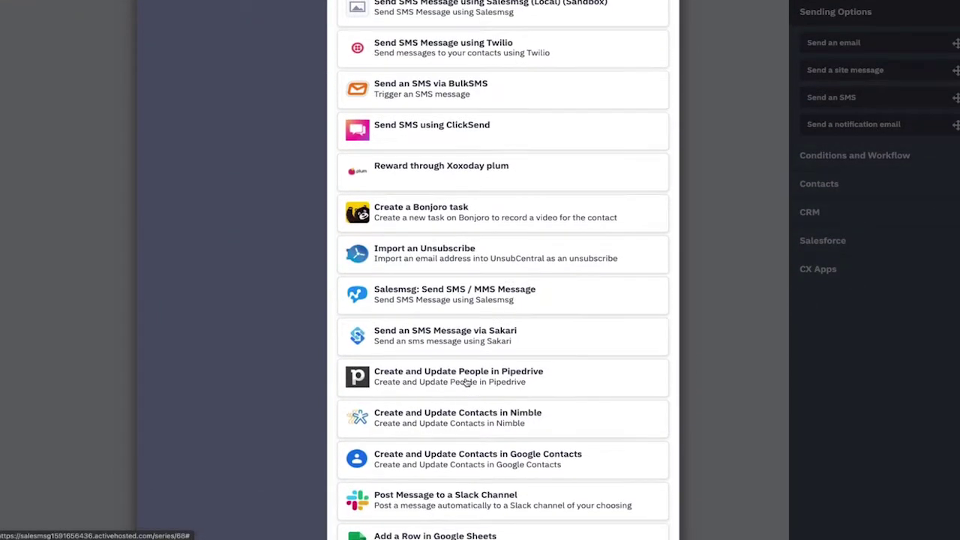
{"action": "scroll", "coordinate": [460, 319], "scroll_direction": "down", "scroll_amount": 1}
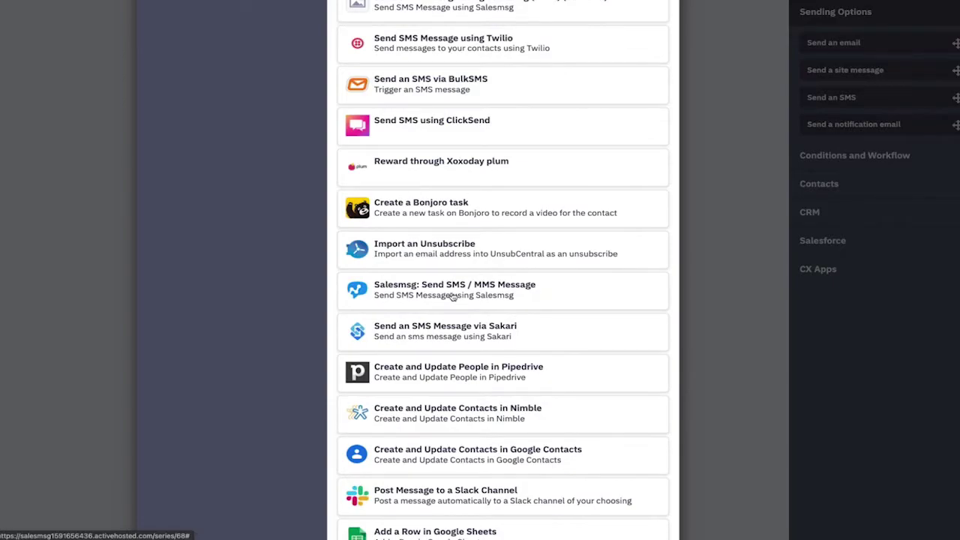
{"action": "left_click", "coordinate": [452, 297]}
{"action": "left_click", "coordinate": [474, 347]}
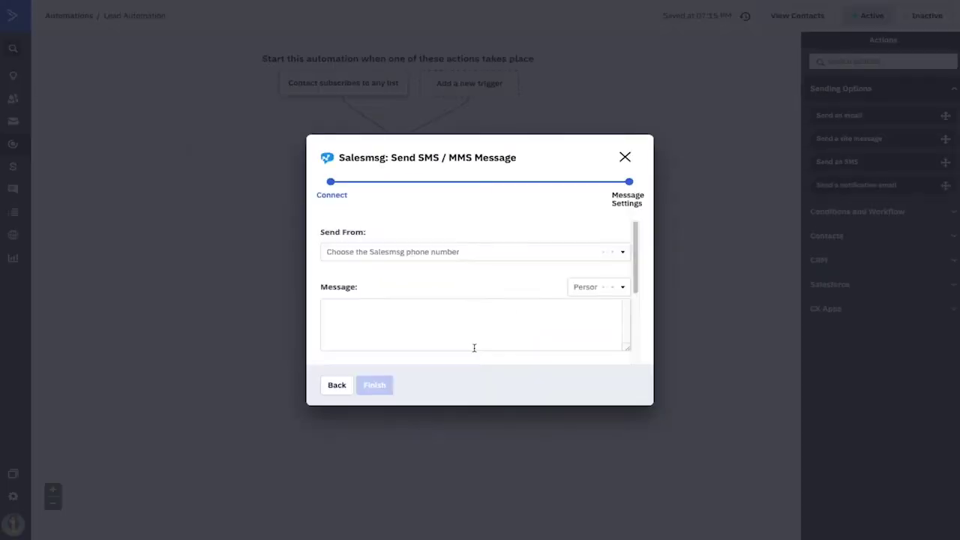
Step: Set the Send From number to a team member's phone number
{"action": "left_click", "coordinate": [499, 253]}
{"action": "scroll", "coordinate": [494, 289], "scroll_direction": "down", "scroll_amount": 2}
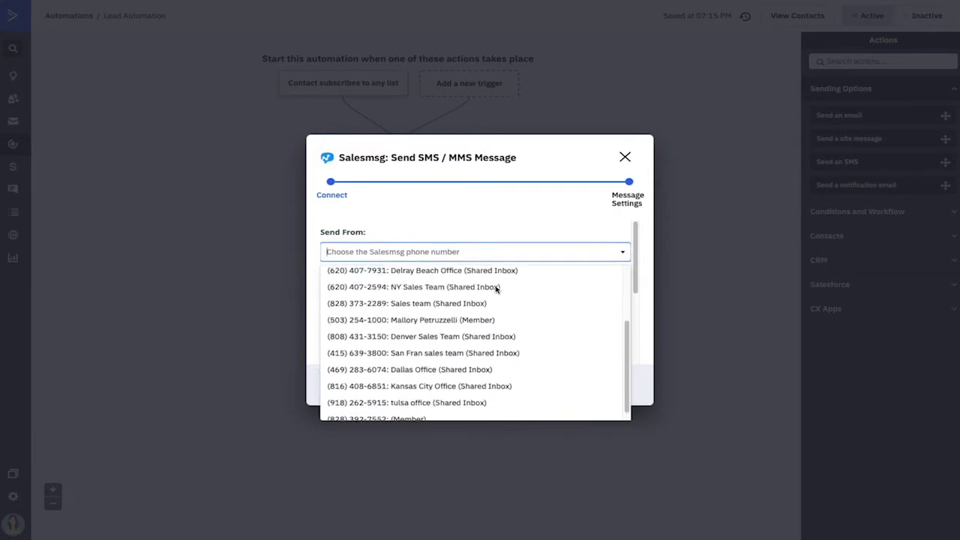
{"action": "scroll", "coordinate": [494, 289], "scroll_direction": "up", "scroll_amount": 2}
{"action": "left_click", "coordinate": [435, 296]}
{"action": "scroll", "coordinate": [522, 288], "scroll_direction": "down", "scroll_amount": 1}
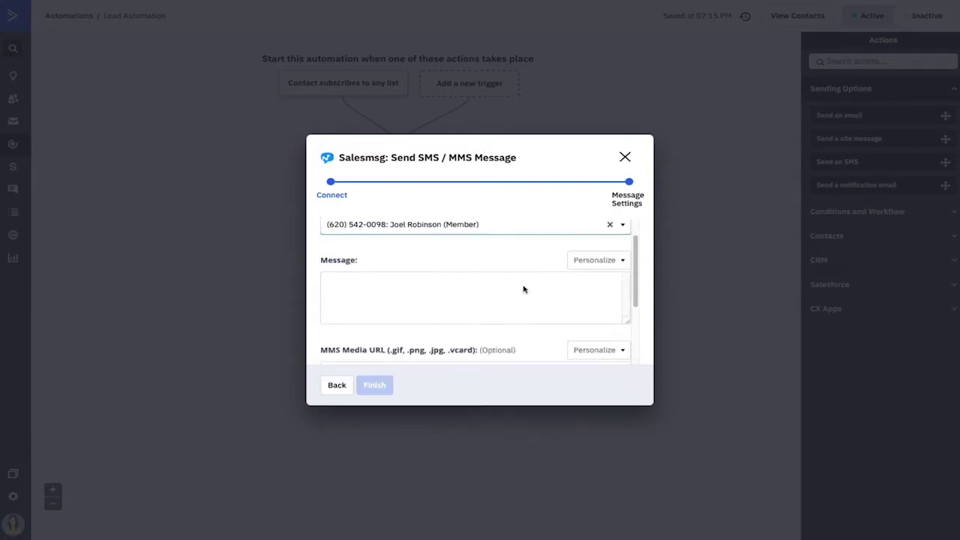
{"action": "scroll", "coordinate": [522, 287], "scroll_direction": "up", "scroll_amount": 1}
Step: Write the SMS message 'Hello' followed by the contact's firstName placeholder
{"action": "left_click", "coordinate": [407, 320]}
{"action": "type", "text": "Hello"}
{"action": "left_click", "coordinate": [597, 284]}
{"action": "left_click", "coordinate": [596, 312]}
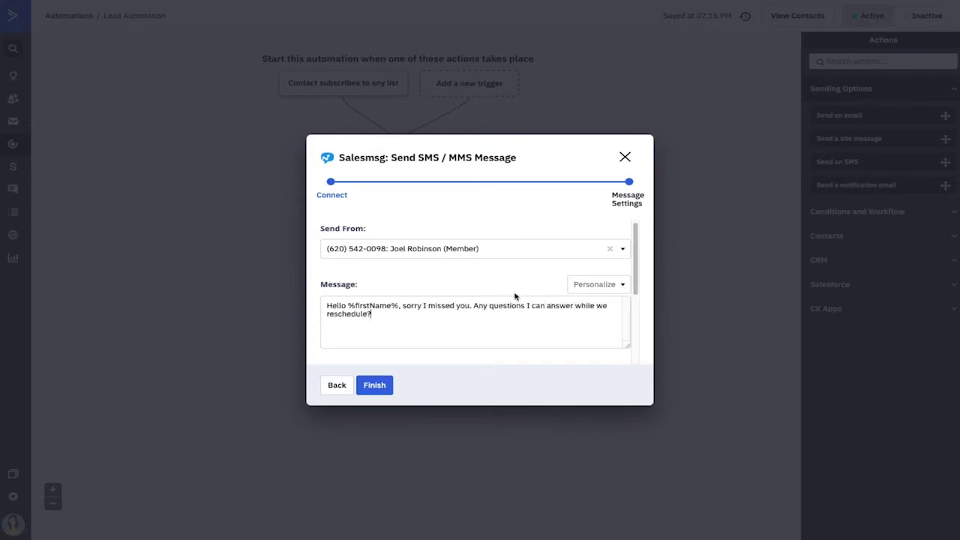
Step: Apply the 'follow' tag to contacts in the SMS step
{"action": "scroll", "coordinate": [515, 296], "scroll_direction": "down", "scroll_amount": 3}
{"action": "left_click", "coordinate": [450, 345]}
{"action": "left_click", "coordinate": [416, 402]}
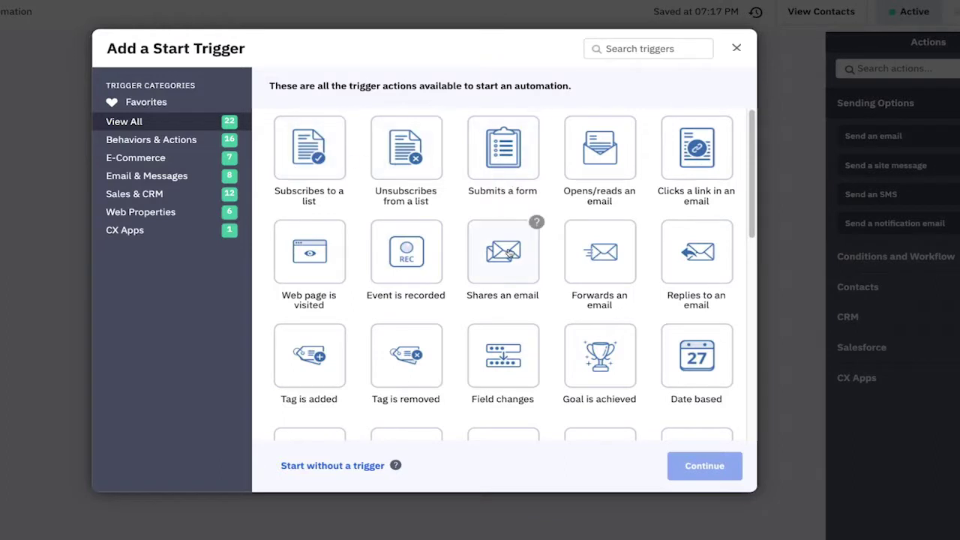
Step: Scroll down through the Add a Start Trigger options in ActiveCampaign
{"action": "scroll", "coordinate": [491, 291], "scroll_direction": "down", "scroll_amount": 2}
{"action": "scroll", "coordinate": [491, 291], "scroll_direction": "down", "scroll_amount": 1}
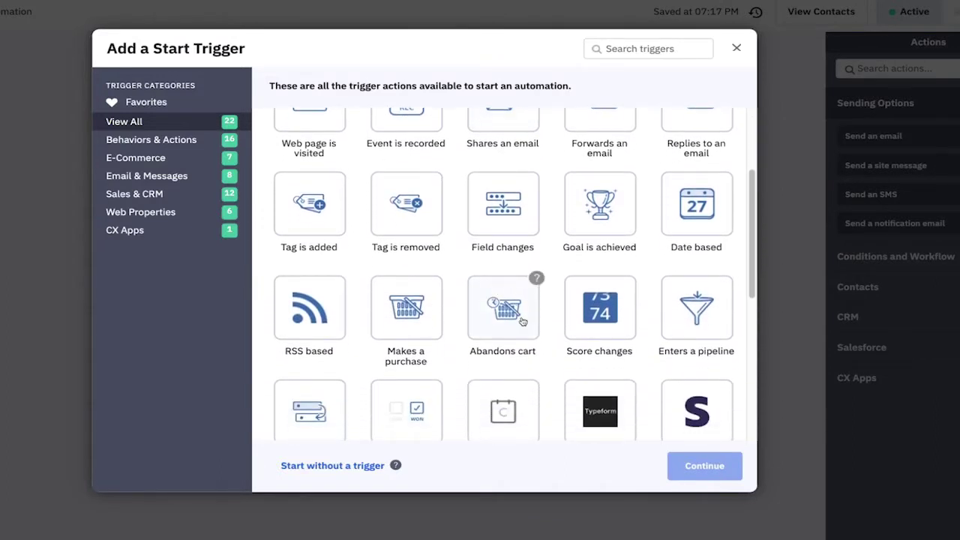
{"action": "scroll", "coordinate": [519, 354], "scroll_direction": "down", "scroll_amount": 2}
{"action": "scroll", "coordinate": [520, 355], "scroll_direction": "down", "scroll_amount": 3}
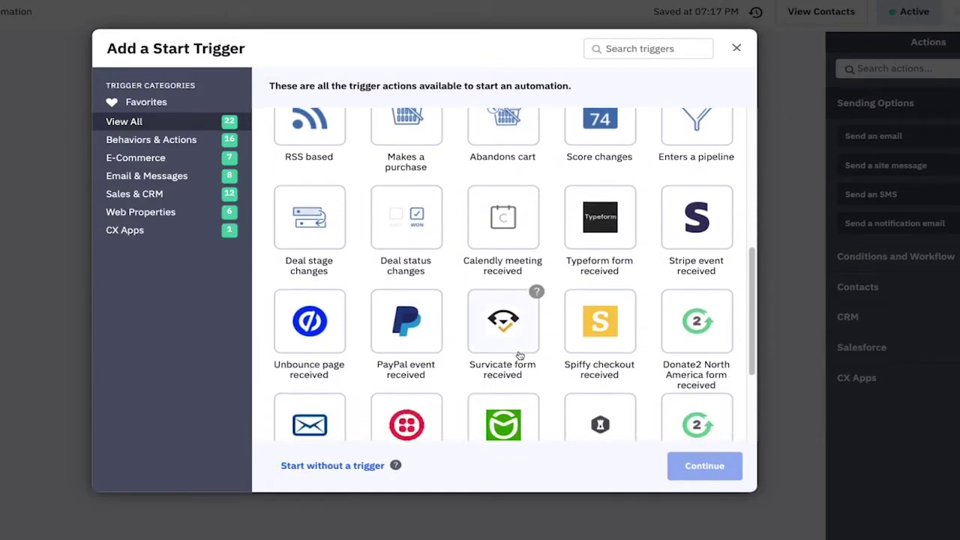
{"action": "scroll", "coordinate": [519, 355], "scroll_direction": "down", "scroll_amount": 1}
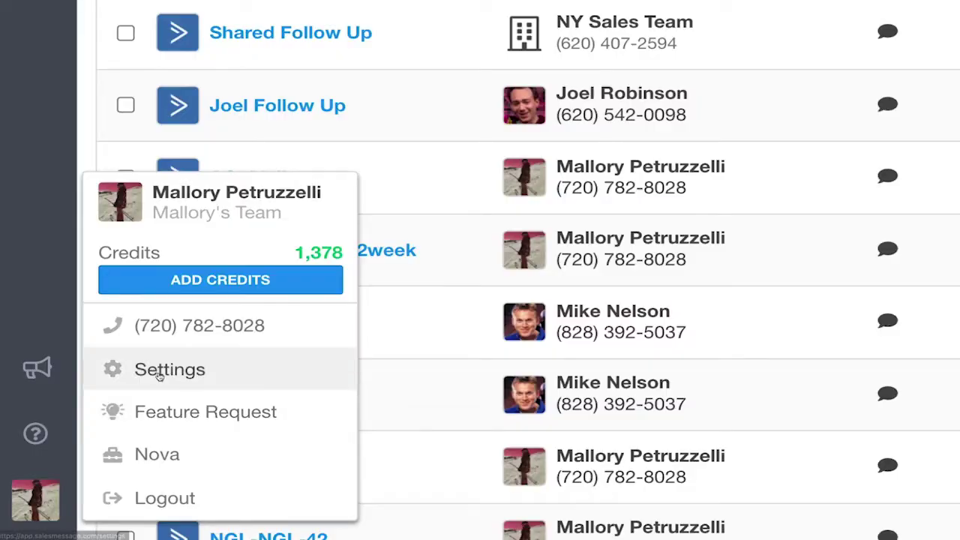
Step: In Salesmsg Settings > Integrations, start connecting ActiveCampaign
{"action": "left_click", "coordinate": [109, 371]}
{"action": "left_click", "coordinate": [248, 271]}
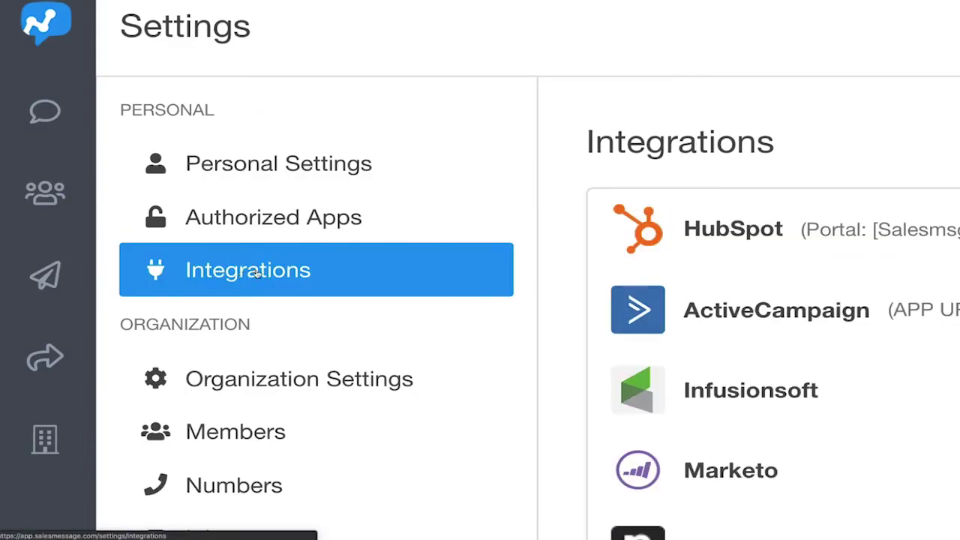
{"action": "left_click", "coordinate": [812, 174]}
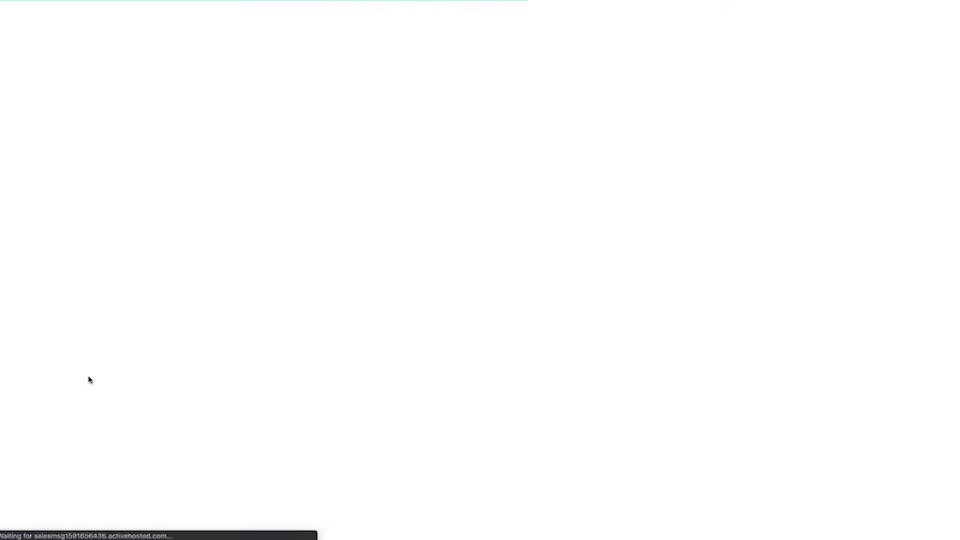
Step: Copy the ActiveCampaign Developer API URL and key into the API URL and API KEY fields
{"action": "double_click", "coordinate": [99, 85]}
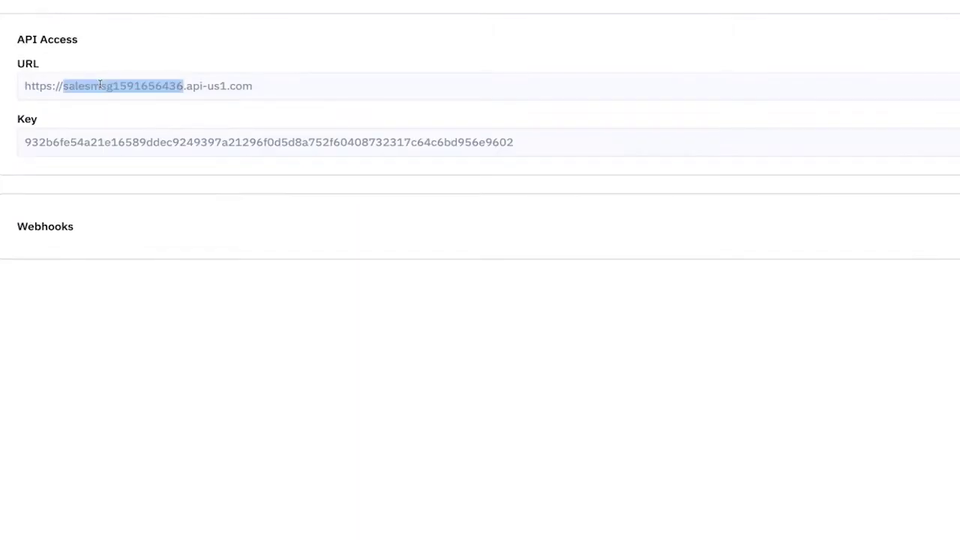
{"action": "triple_click", "coordinate": [100, 85]}
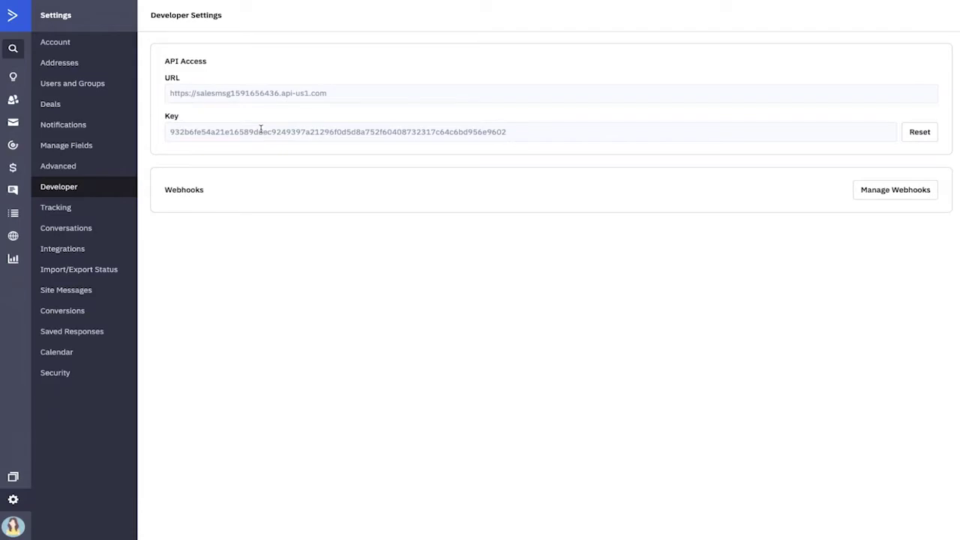
{"action": "double_click", "coordinate": [260, 131]}
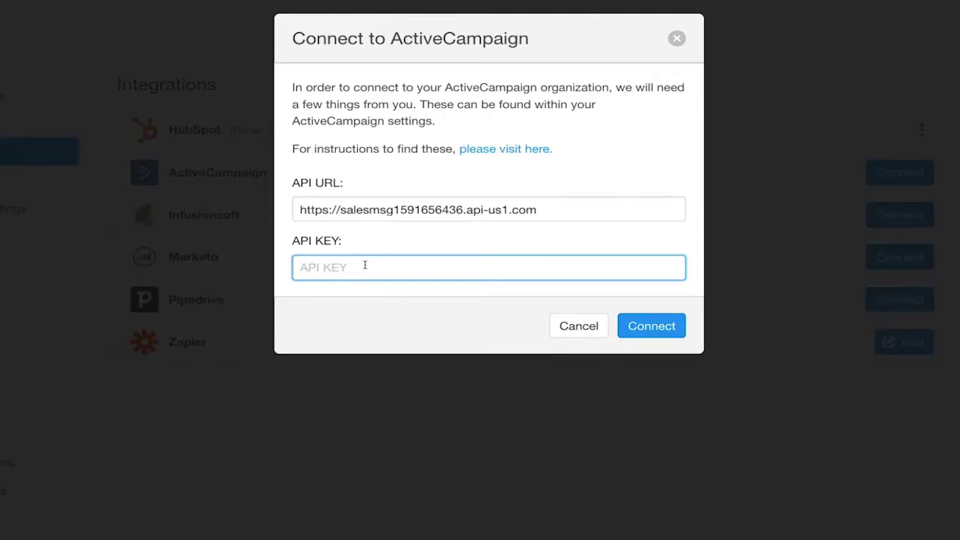
{"action": "key", "text": "ctrl+v"}
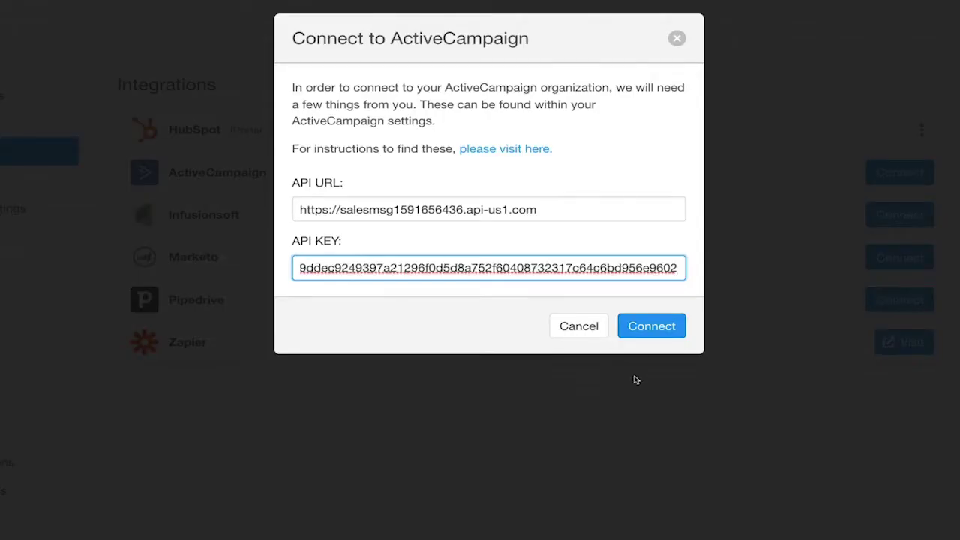
Step: Connect Salesmsg to the ActiveCampaign account
{"action": "left_click", "coordinate": [652, 330]}
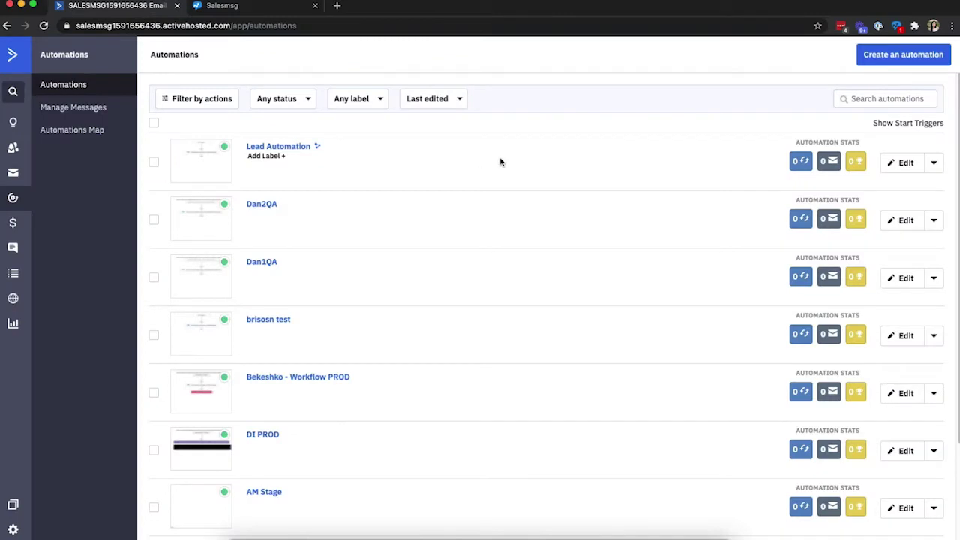
Step: Open the Salesmsg browser extension's conversations panel
{"action": "left_click", "coordinate": [896, 28]}
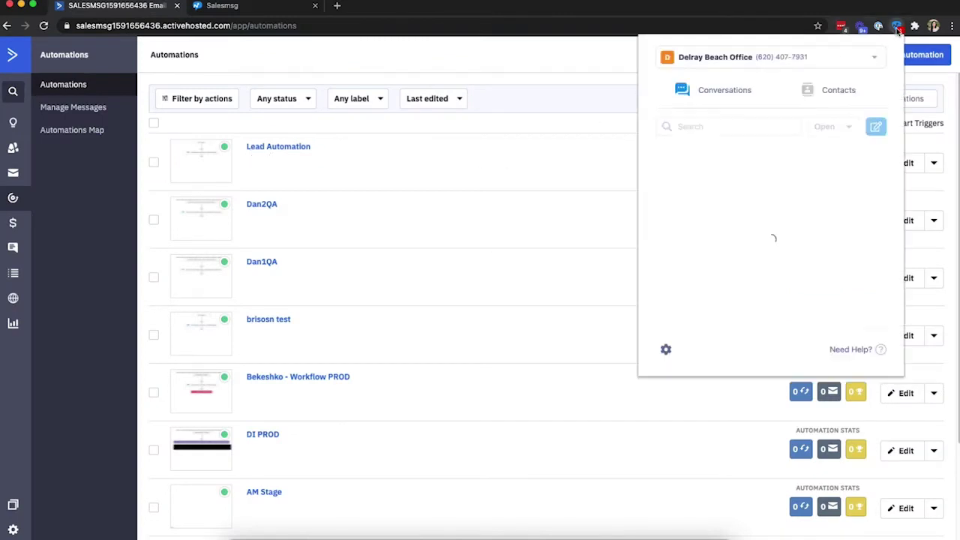